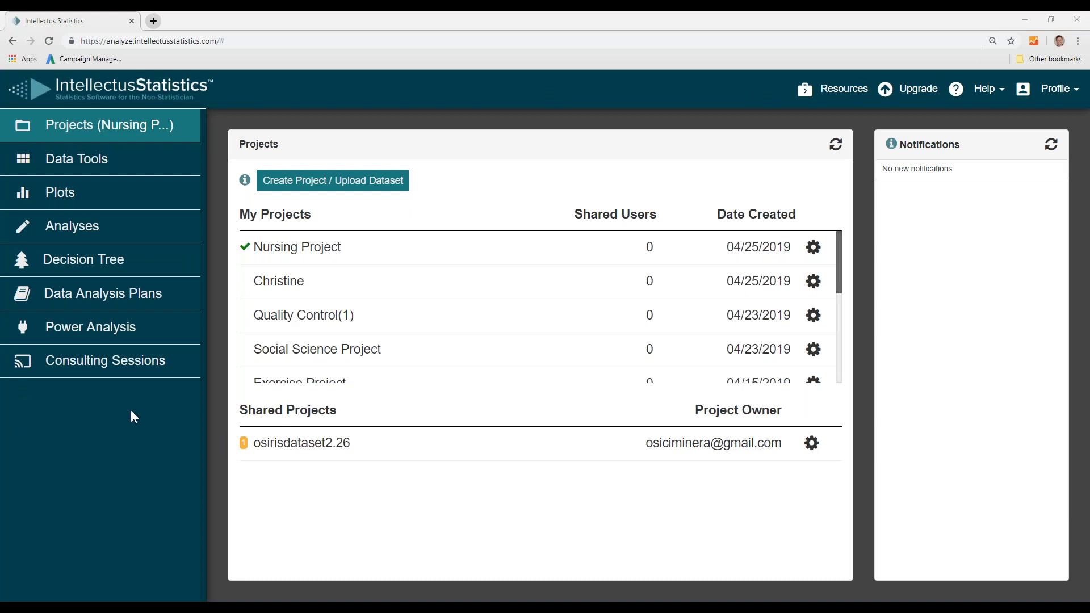
Open Power Analysis and expand Correlations, t-tests, ANOVAs, Regressions, Nonparametric and Advanced, then Correlations again
{"action": "left_click", "coordinate": [66, 337]}
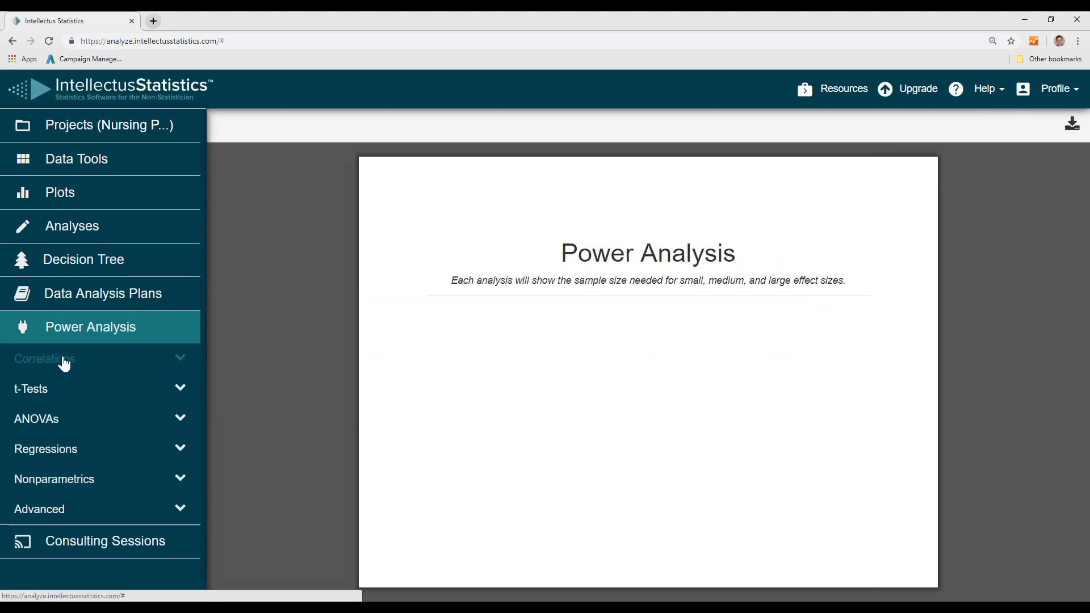
{"action": "left_click", "coordinate": [54, 361]}
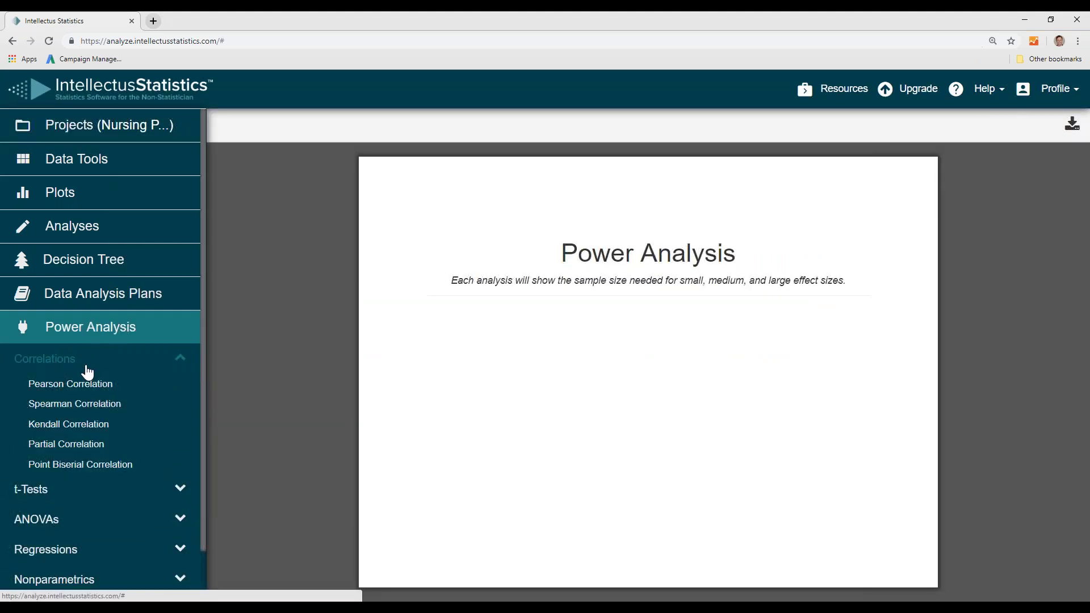
{"action": "scroll", "coordinate": [83, 370], "scroll_direction": "down", "scroll_amount": 1}
{"action": "left_click", "coordinate": [37, 431]}
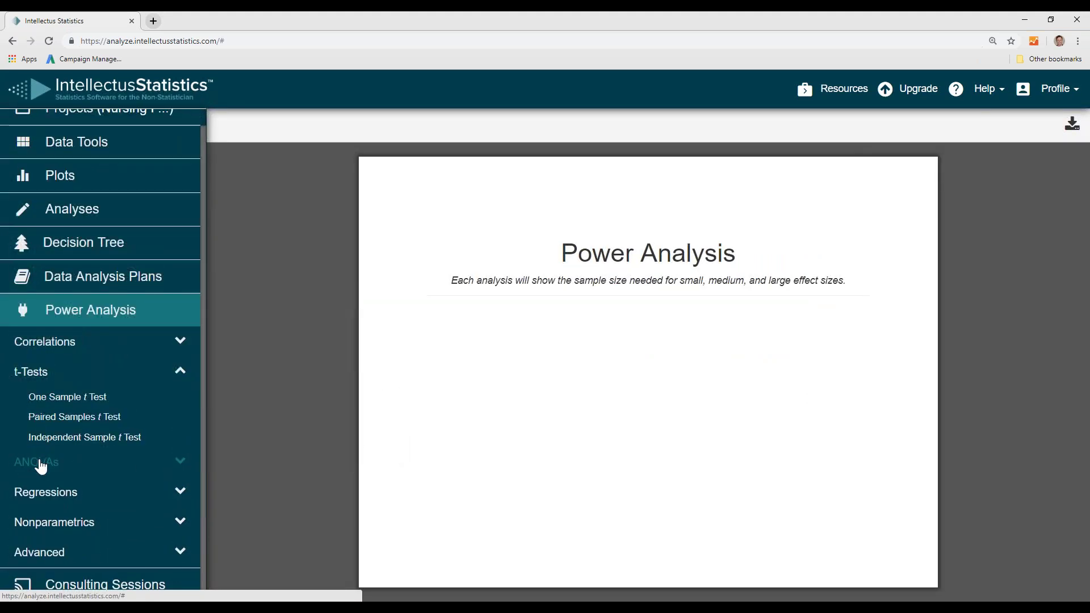
{"action": "left_click", "coordinate": [39, 460]}
{"action": "left_click", "coordinate": [57, 493]}
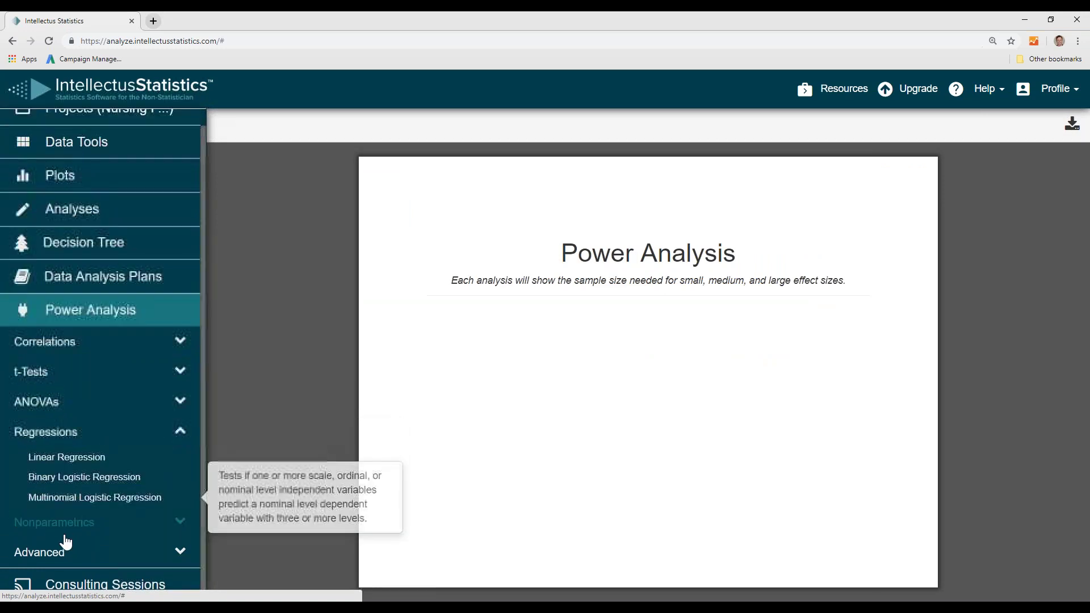
{"action": "left_click", "coordinate": [72, 521]}
{"action": "left_click", "coordinate": [56, 554]}
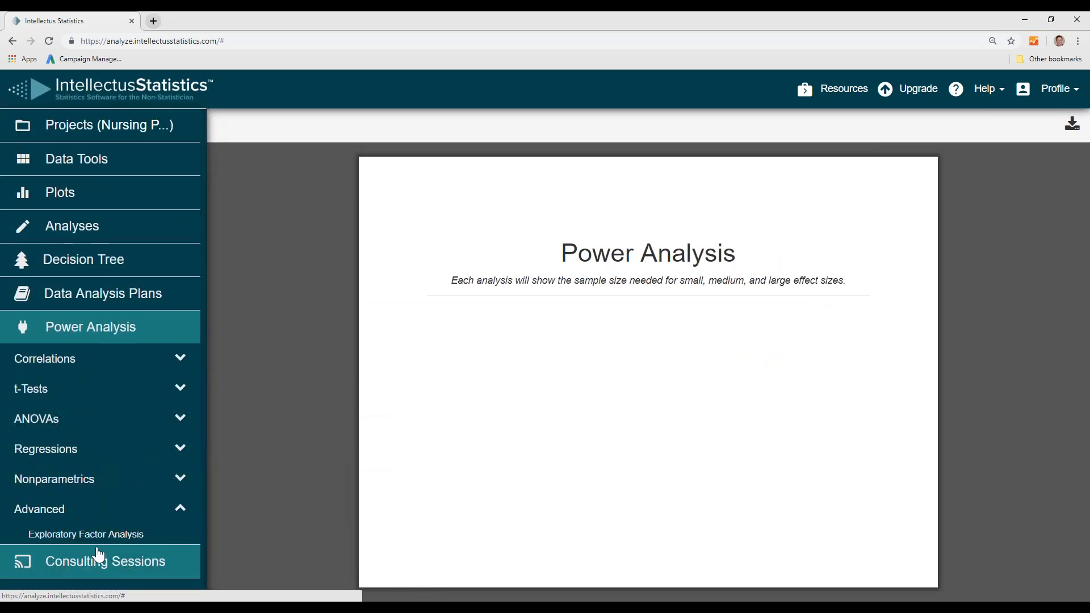
{"action": "left_click", "coordinate": [39, 364]}
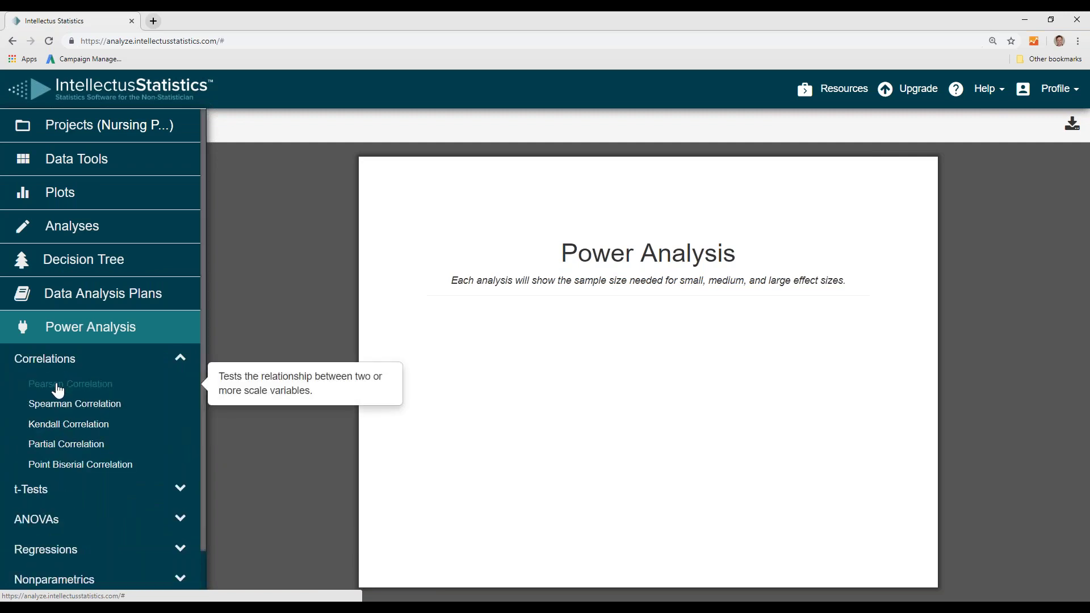
Show the Pearson Correlation sample size write-up (26, 82, 779 for large, medium, small effects)
{"action": "left_click", "coordinate": [57, 386]}
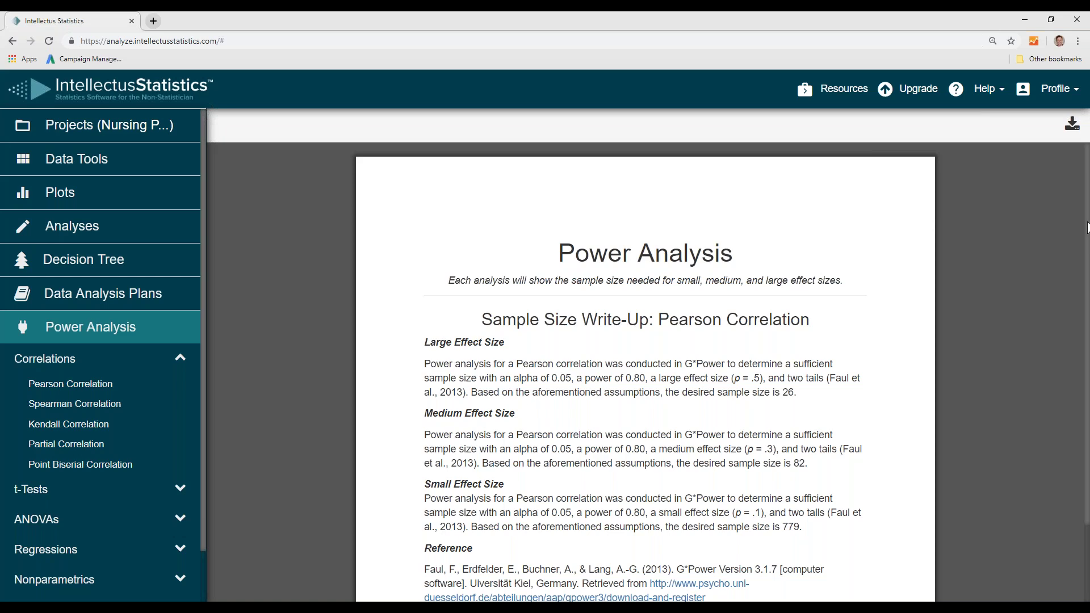
{"action": "scroll", "coordinate": [1022, 256], "scroll_direction": "down", "scroll_amount": 1}
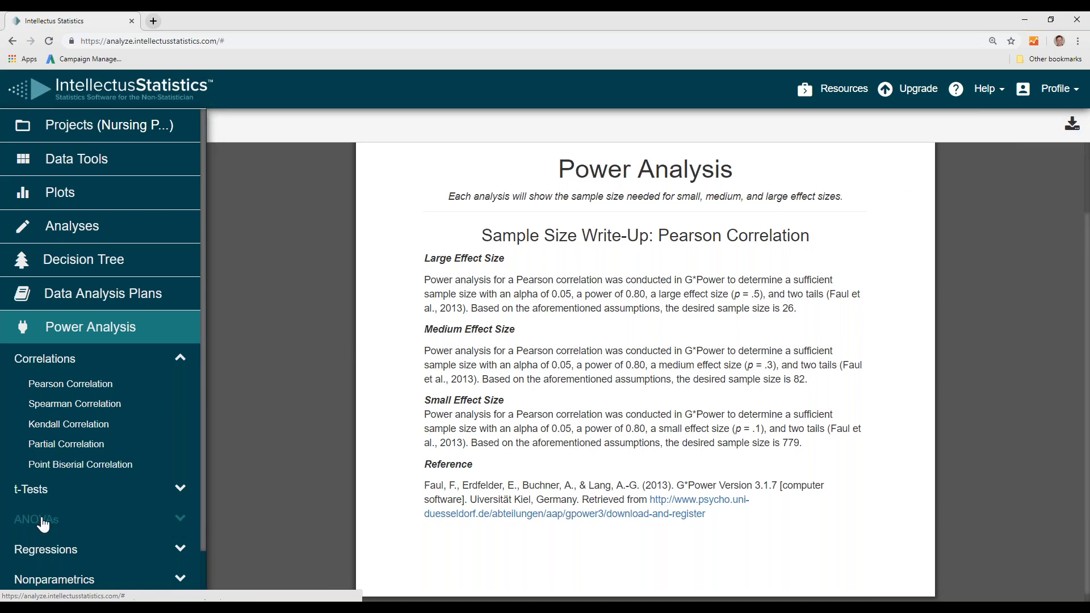
Show the Linear Regression write-up with 6 predictors, giving sample sizes 46, 98 and 688
{"action": "left_click", "coordinate": [51, 552]}
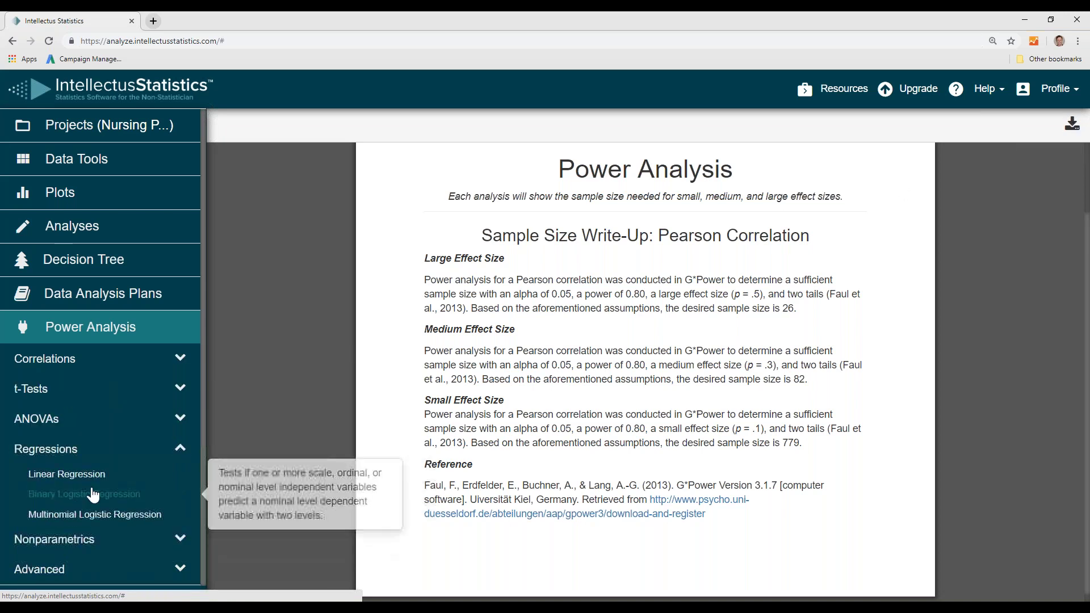
{"action": "left_click", "coordinate": [62, 482]}
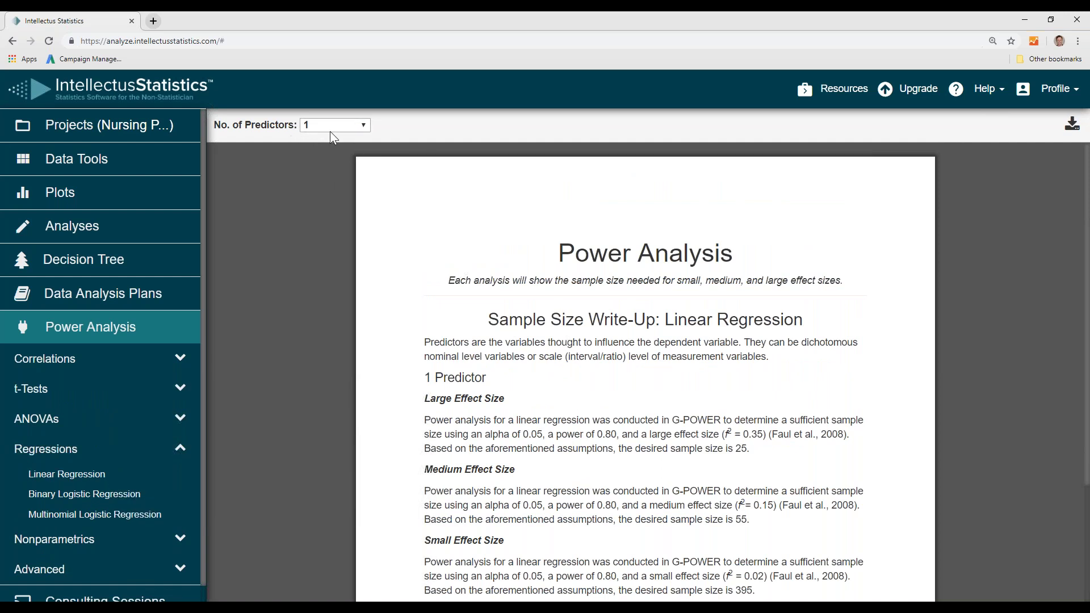
{"action": "left_click", "coordinate": [330, 128]}
{"action": "left_click", "coordinate": [313, 207]}
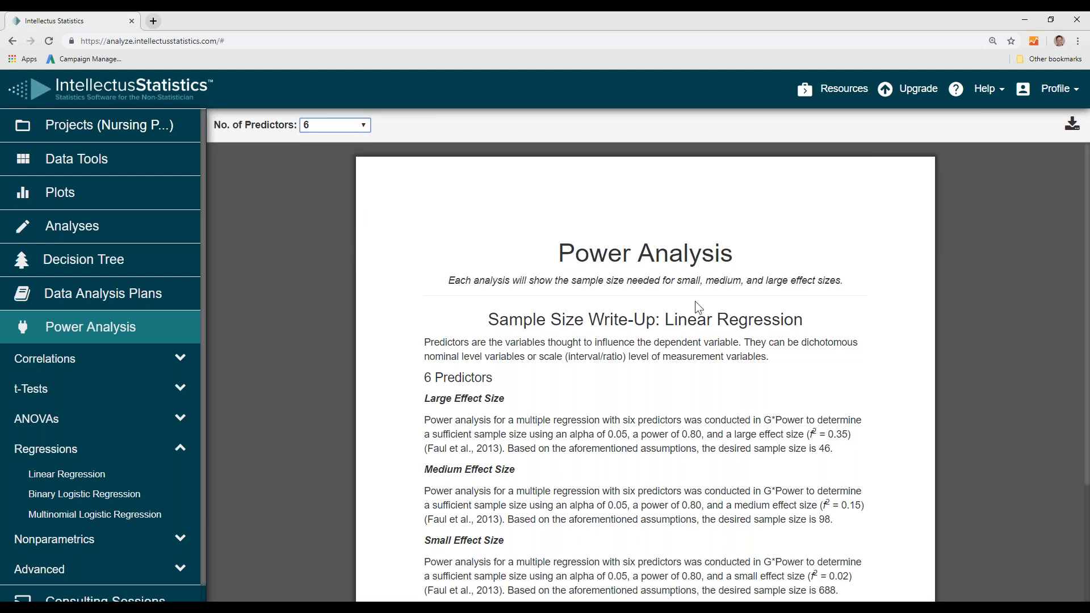
{"action": "scroll", "coordinate": [1087, 208], "scroll_direction": "down", "scroll_amount": 2}
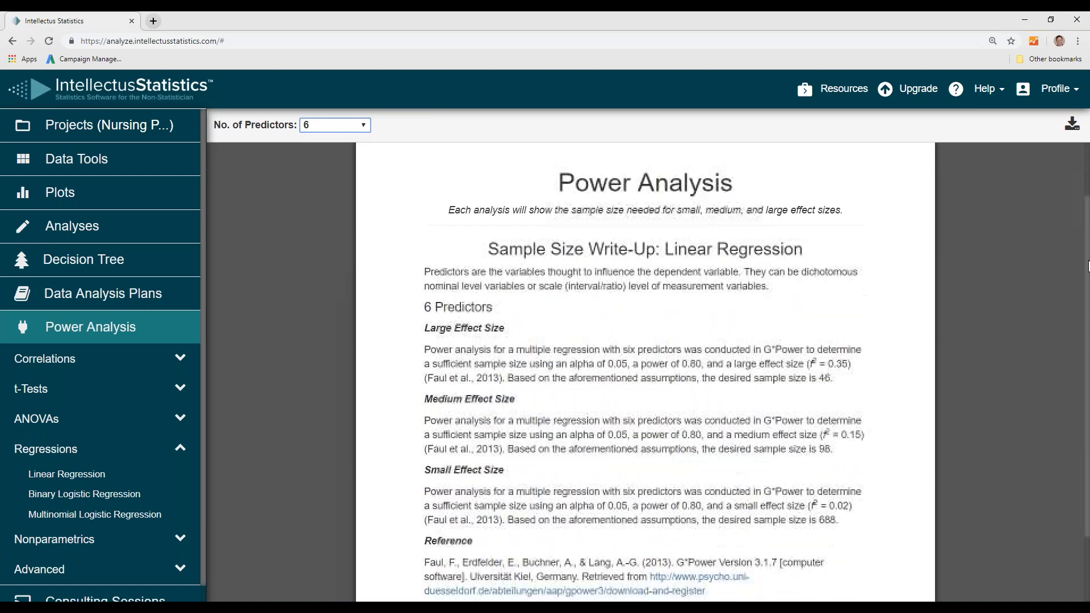